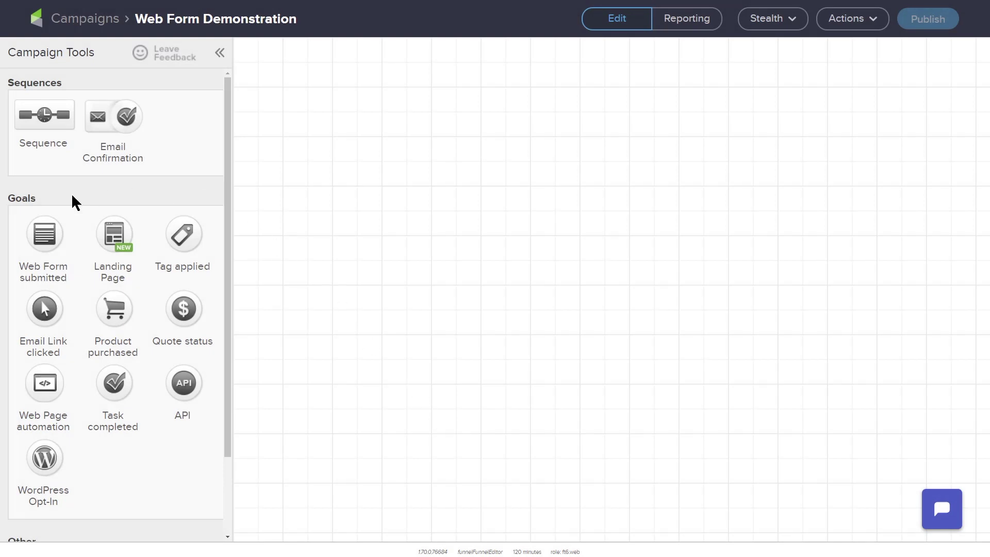
Add a Web Form submitted goal labelled 'New Web Form' and open its form editor
left_click_drag(46, 233, 348, 195)
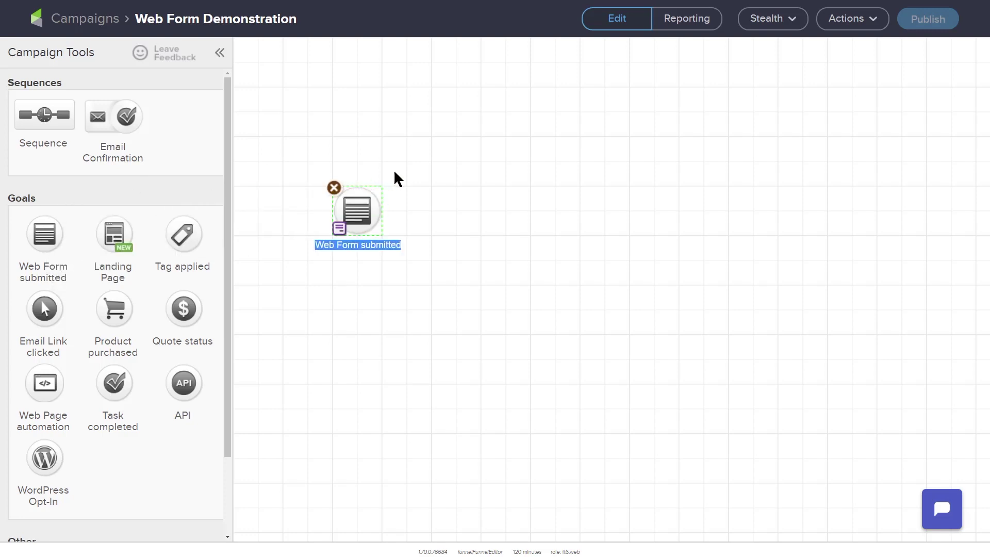
type("new")
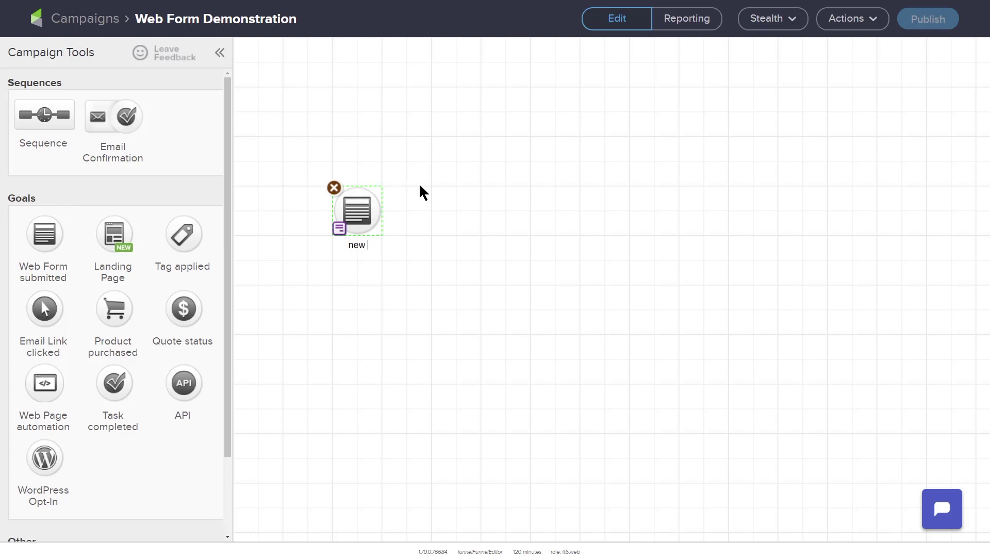
key("BackSpace")
key("BackSpace")
key("BackSpace")
type("New Web Form")
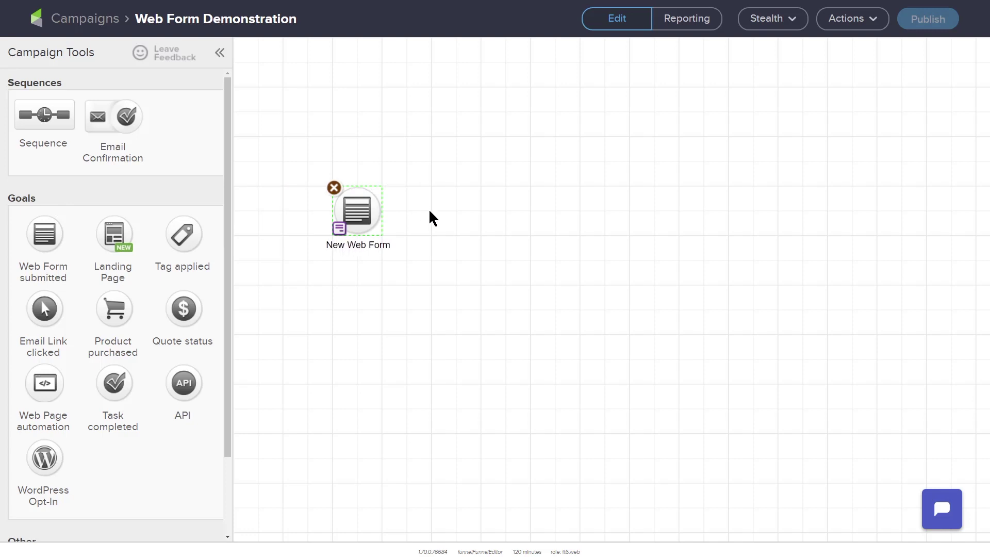
left_click(433, 218)
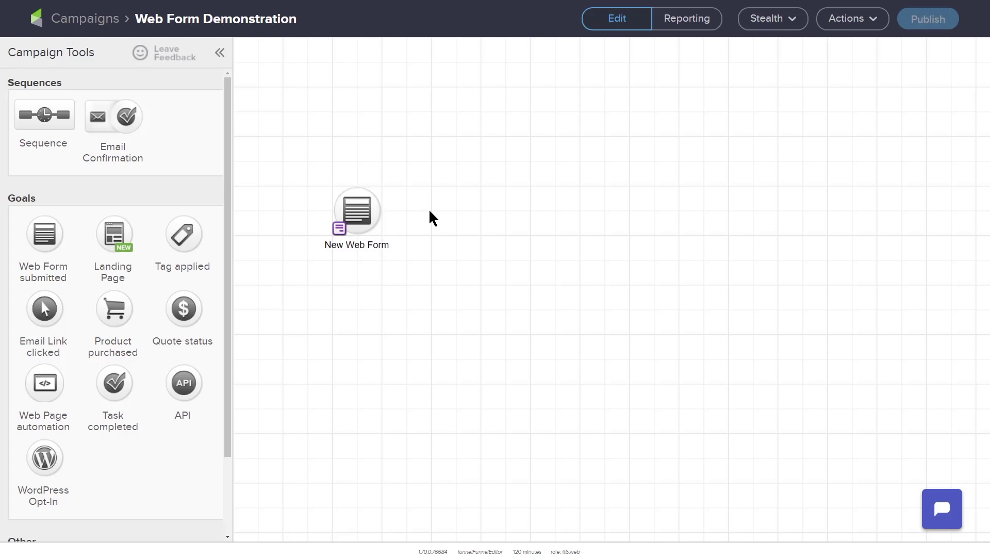
mouse_move(367, 211)
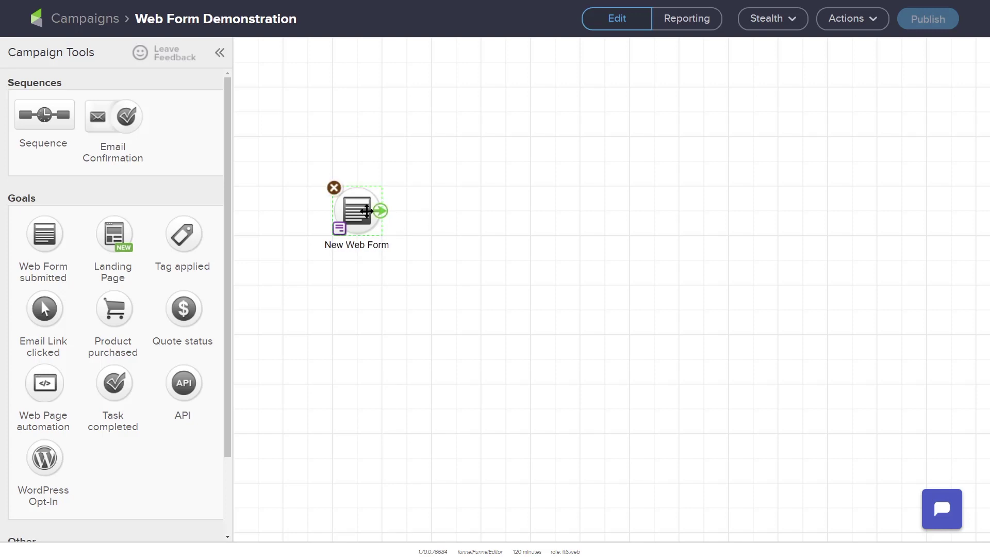
double_click(366, 211)
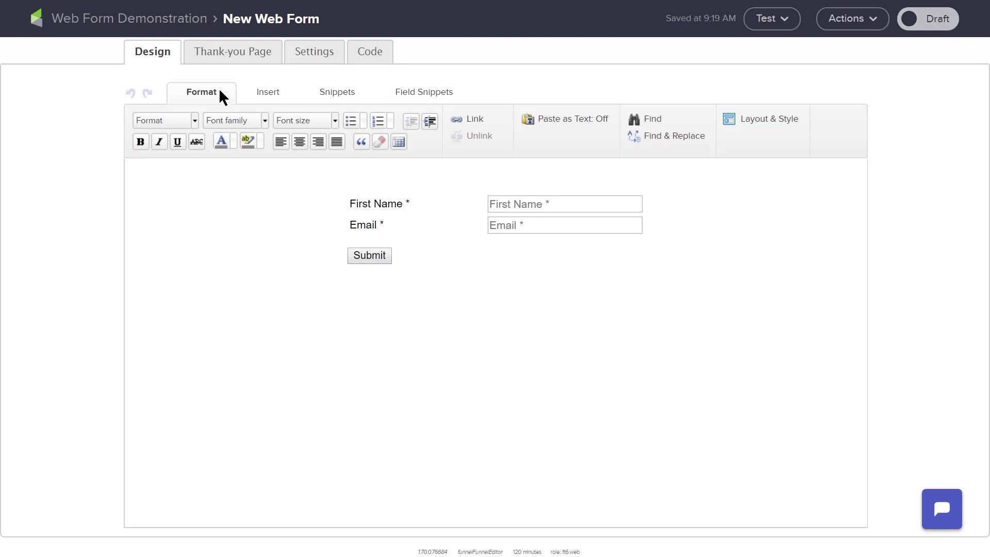
Browse the Insert, Snippets and Field Snippets panels, then the Thank-you Page, Settings and Code tabs
left_click(281, 95)
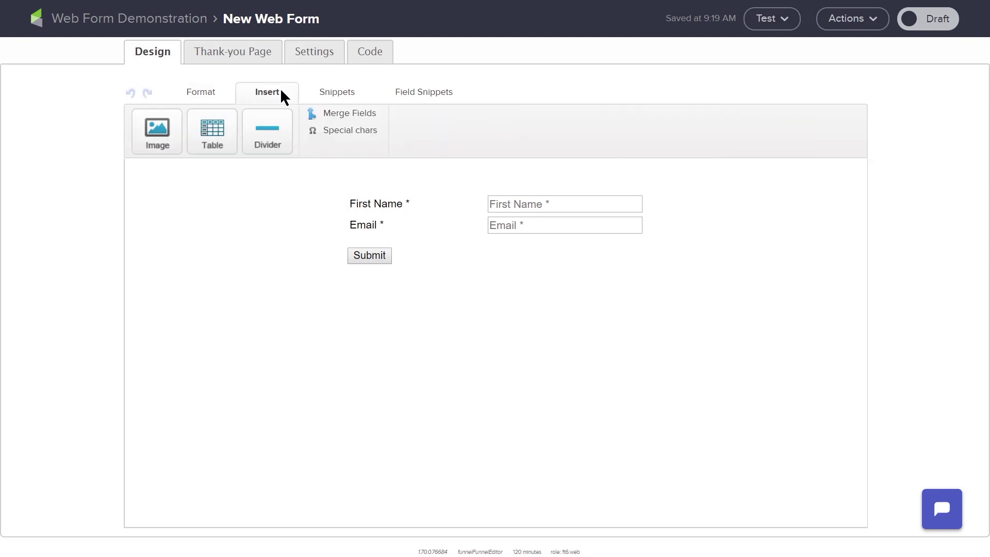
left_click(348, 97)
left_click(407, 94)
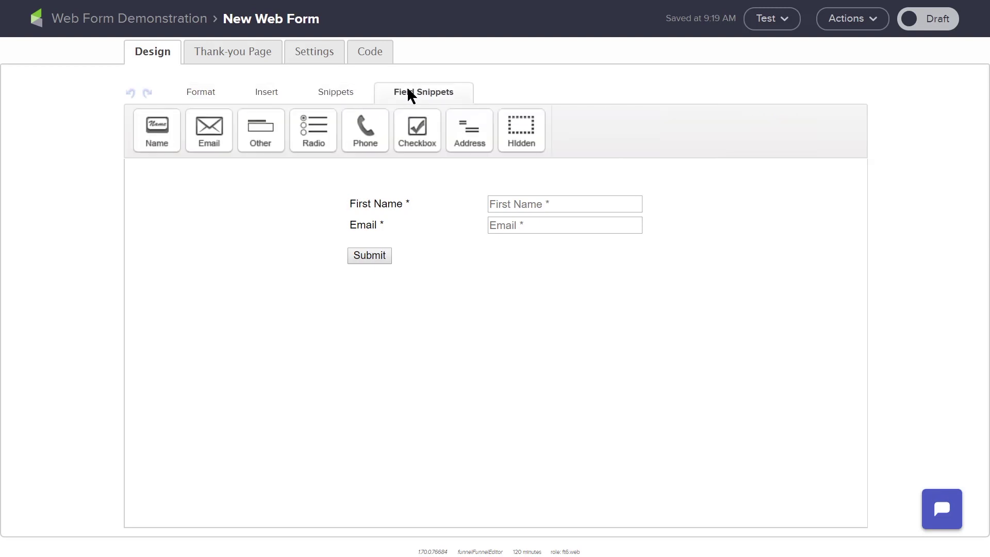
left_click(258, 61)
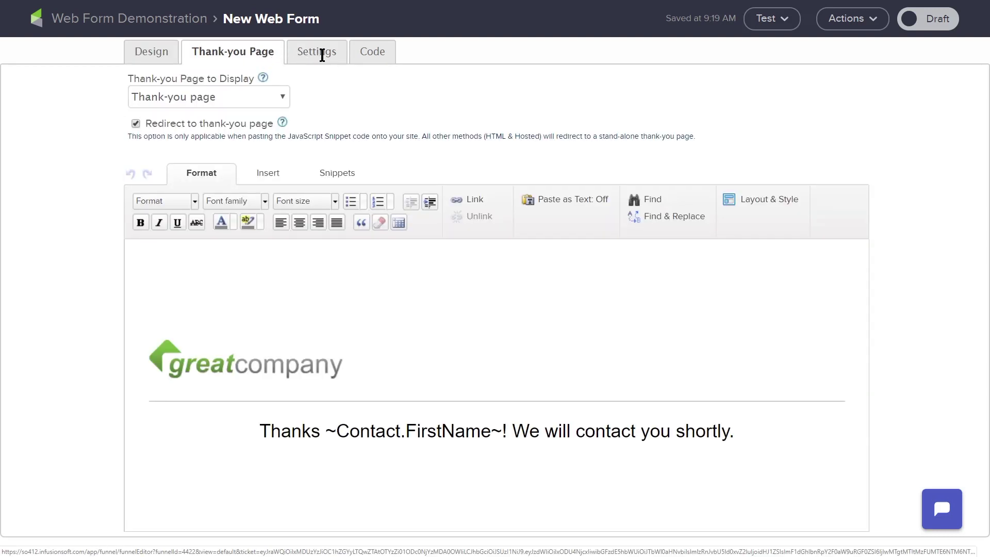
left_click(319, 53)
left_click(361, 57)
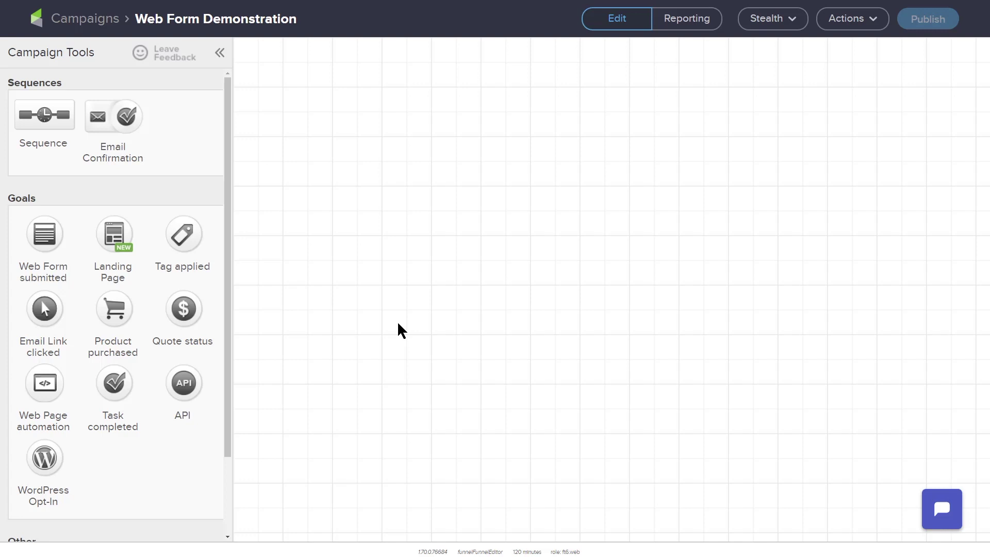
Drop a Landing Page goal onto the canvas and label it 'New Landing Page'
left_click_drag(114, 232, 312, 170)
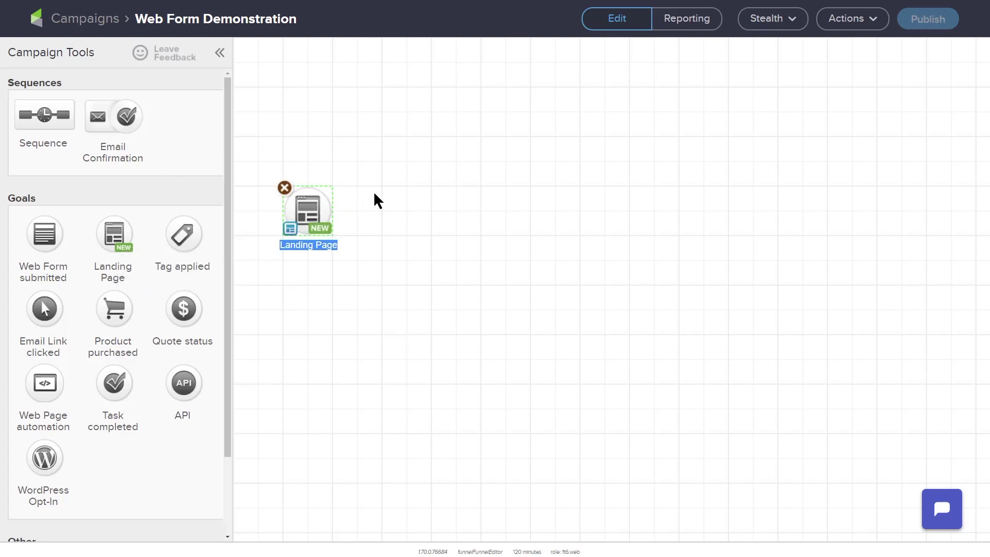
type("New Landing P")
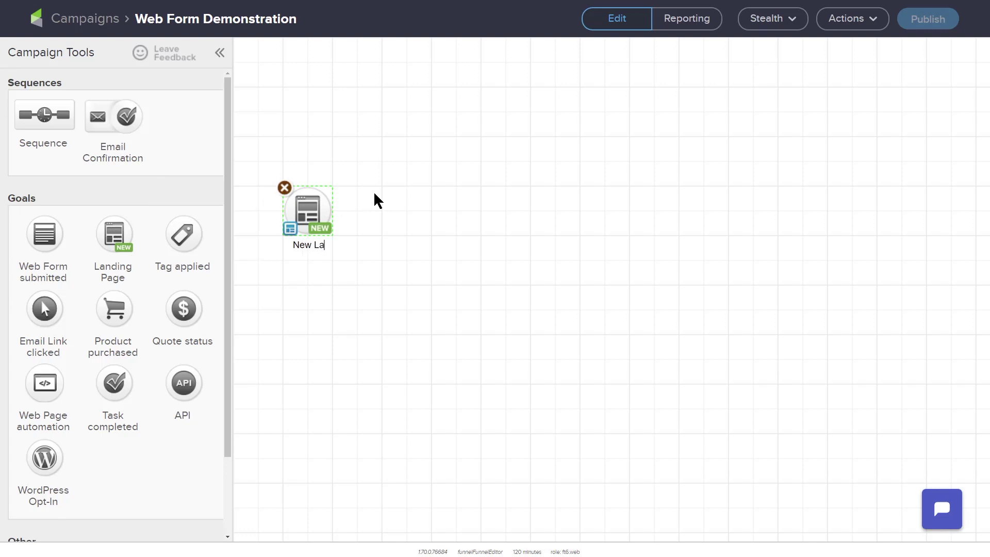
type("age")
key("Return")
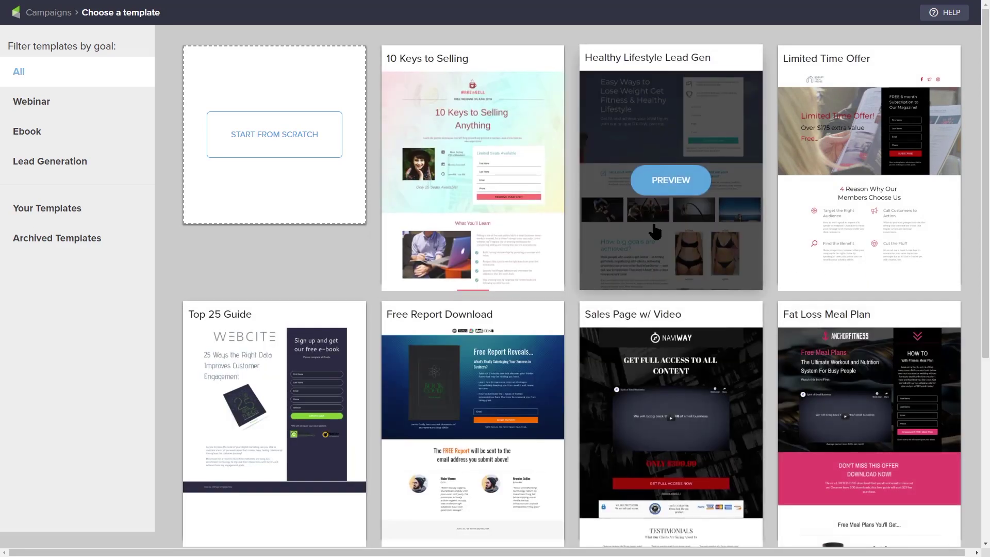
Build a page named 'New Landing Page' from the Healthy Lifestyle Lead Gen template
left_click(665, 180)
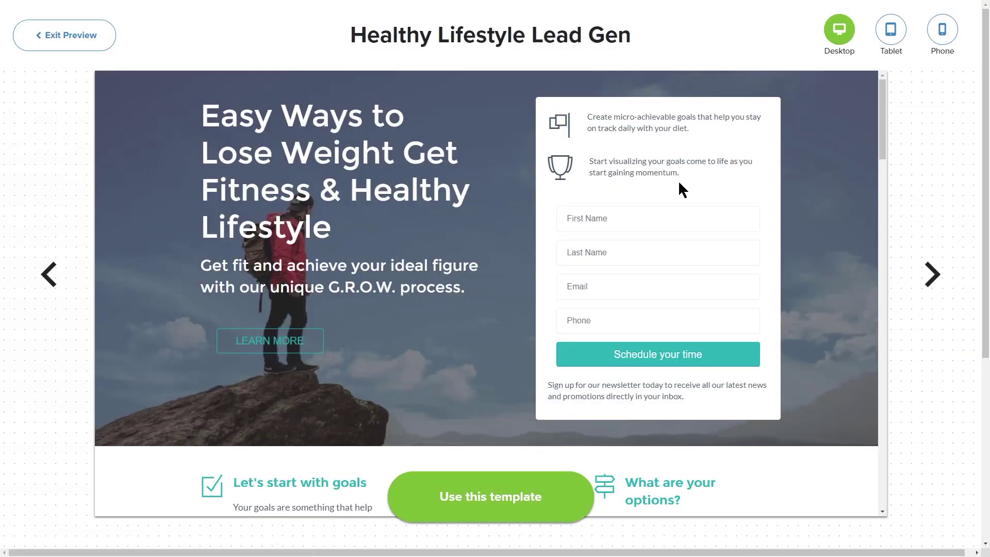
left_click(557, 511)
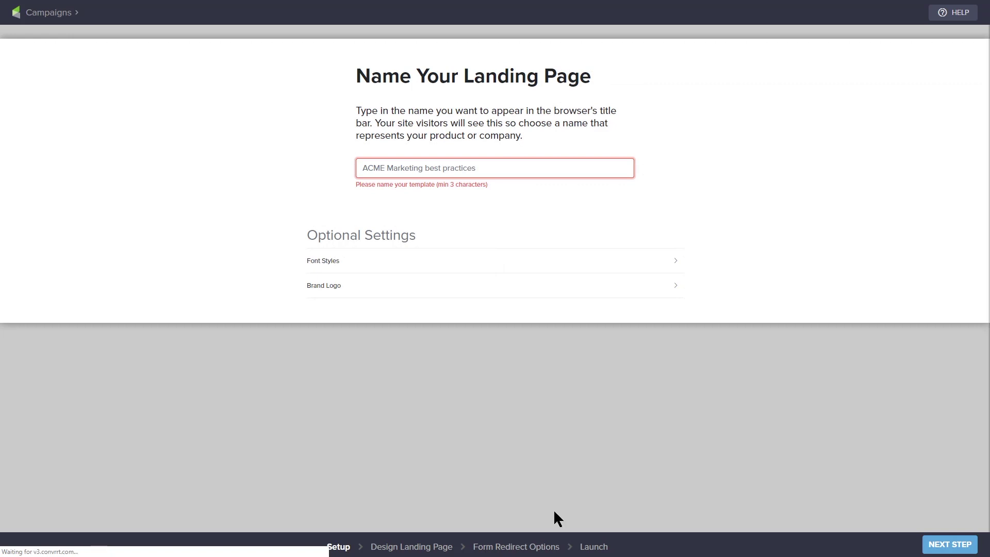
type("New Landing Pa")
key("BackSpace")
key("BackSpace")
key("BackSpace")
key("BackSpace")
key("BackSpace")
key("BackSpace")
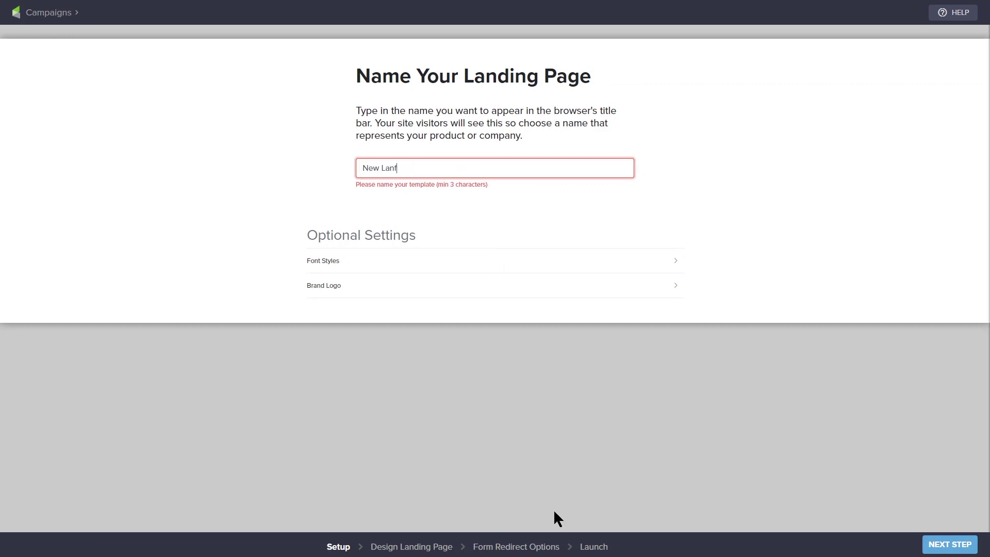
type("ing Page")
left_click(952, 544)
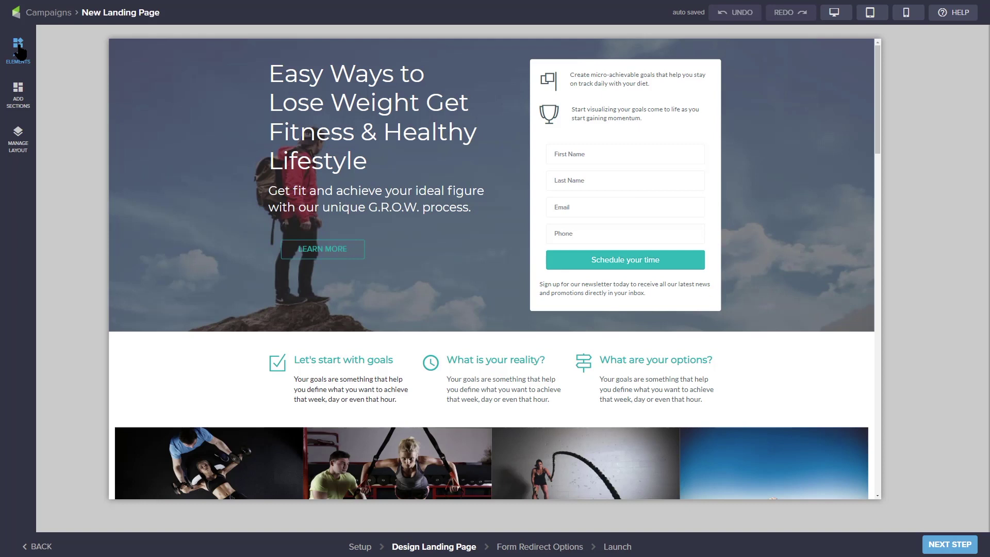
Review the Add Elements, Add Sections and Manage Layout panels, then continue to redirect options
left_click(20, 51)
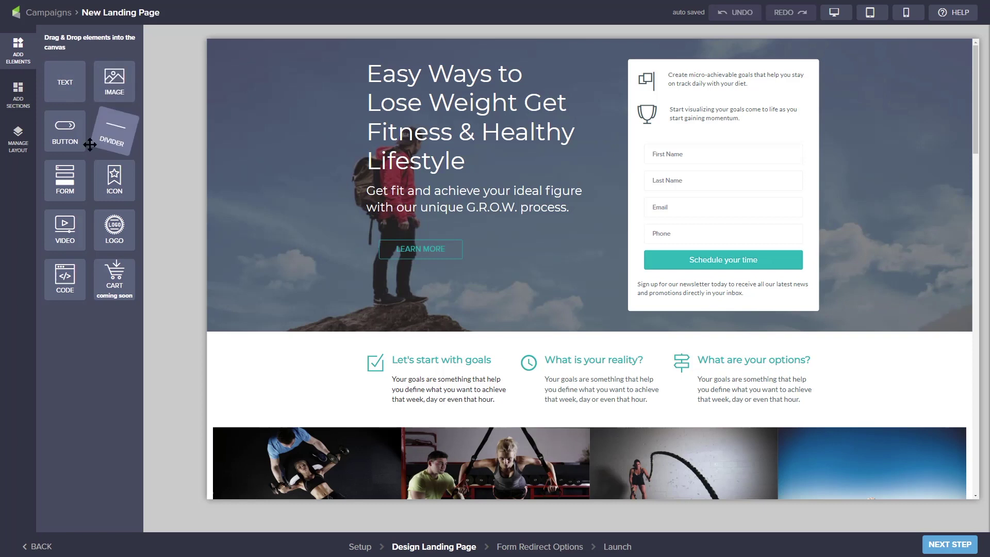
left_click(19, 94)
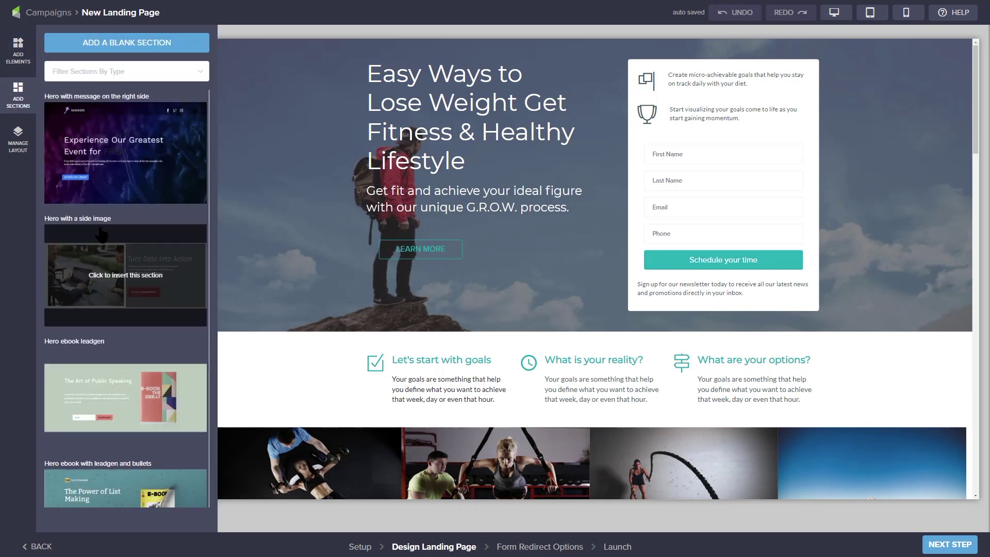
left_click(18, 138)
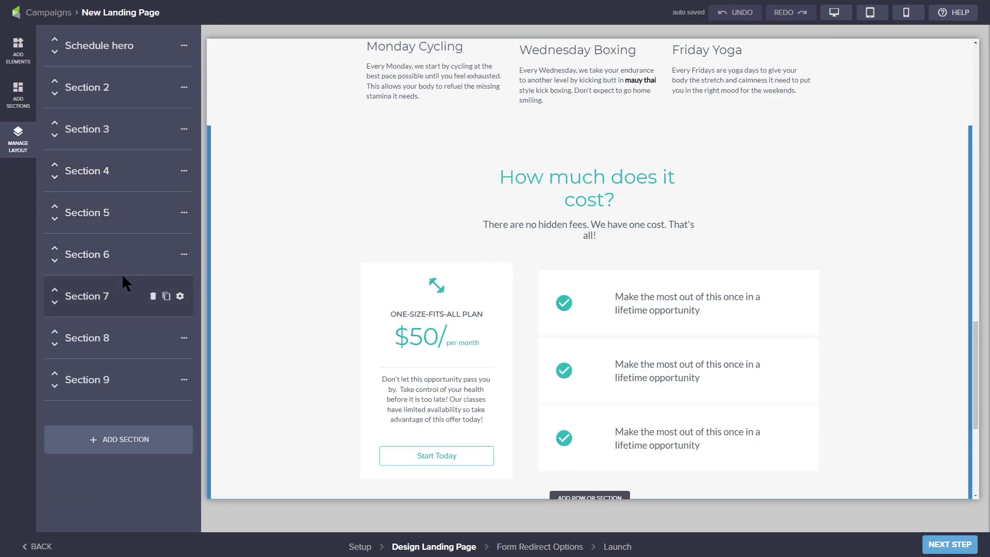
left_click(964, 548)
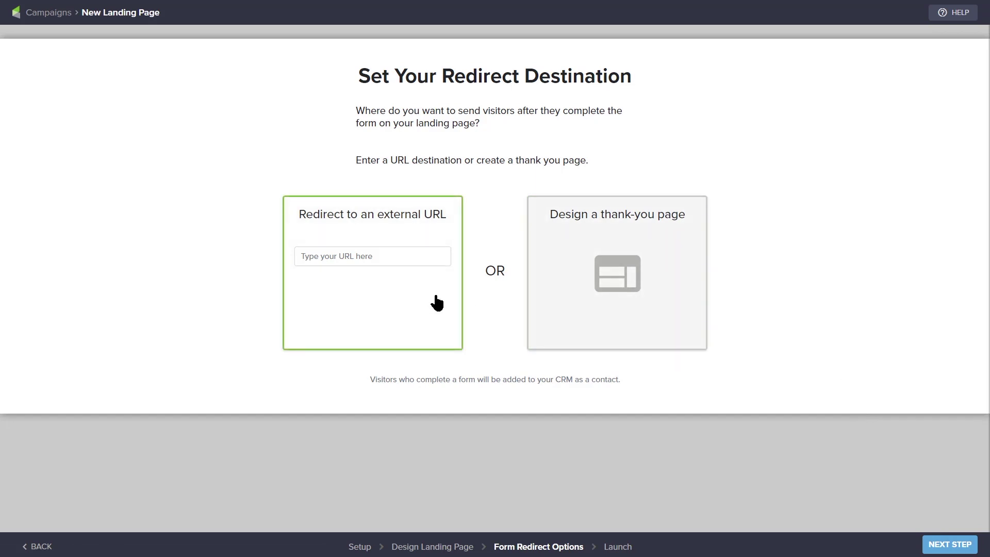
Keep the default redirect destination and continue to the Launch step
left_click(941, 545)
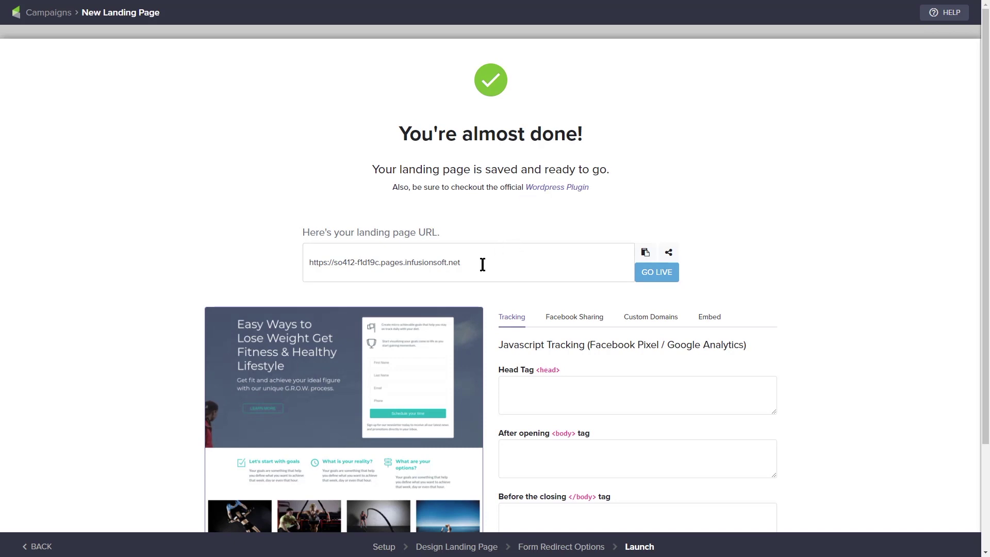
Check the Custom Domains settings, then take the New Landing Page live
left_click(665, 329)
left_click(691, 380)
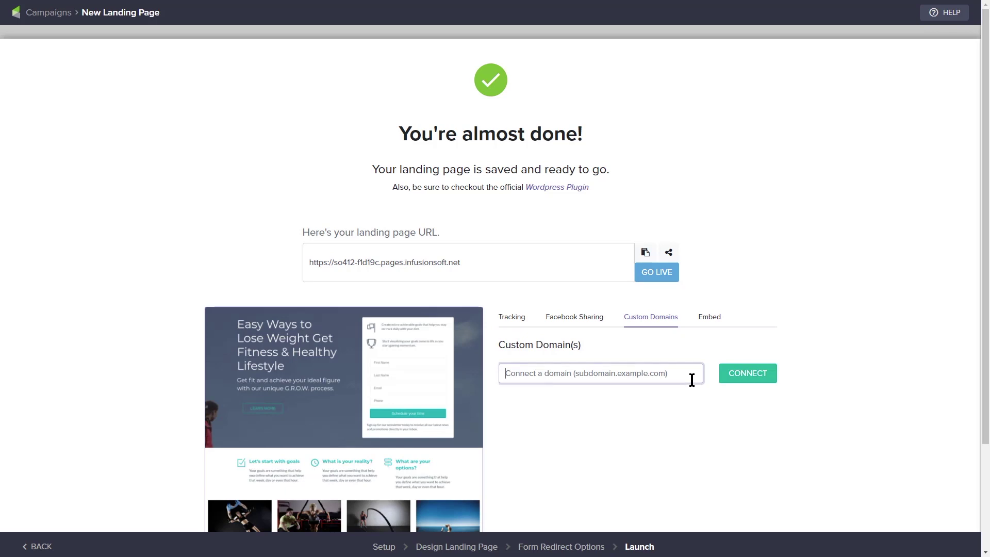
left_click(675, 279)
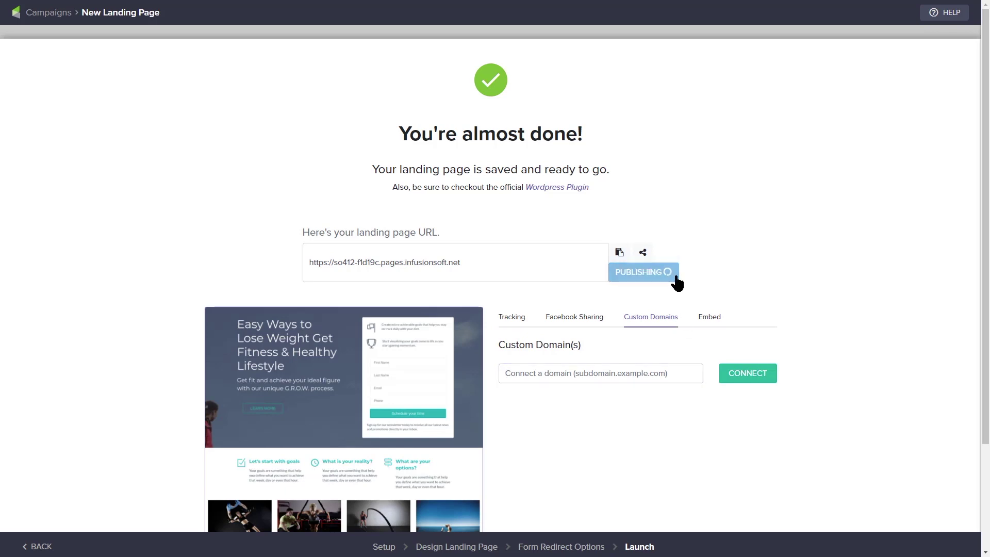